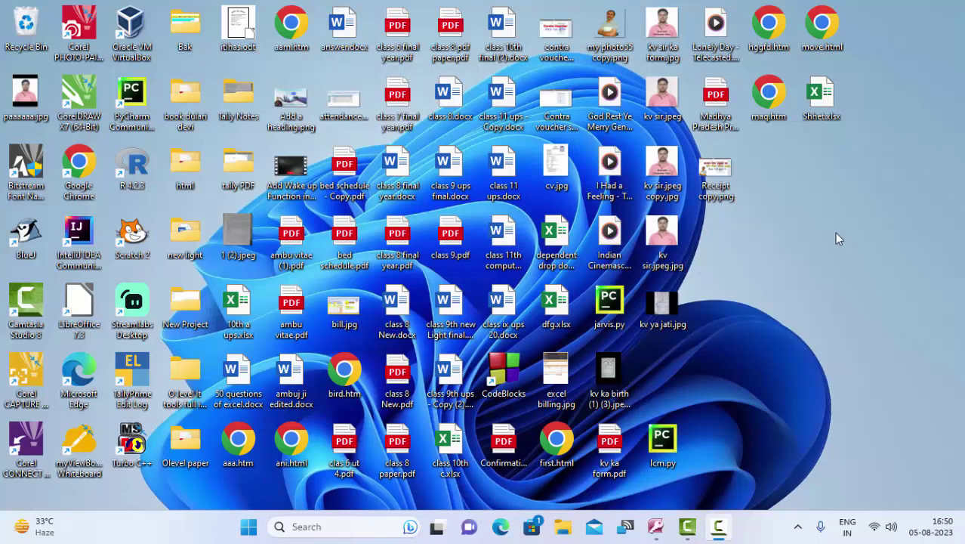
# Refresh the desktop twice and restore the Access window showing the Sqltb2 table
pyautogui.rightClick(834, 234)
pyautogui.click(725, 294)
pyautogui.rightClick(817, 197)
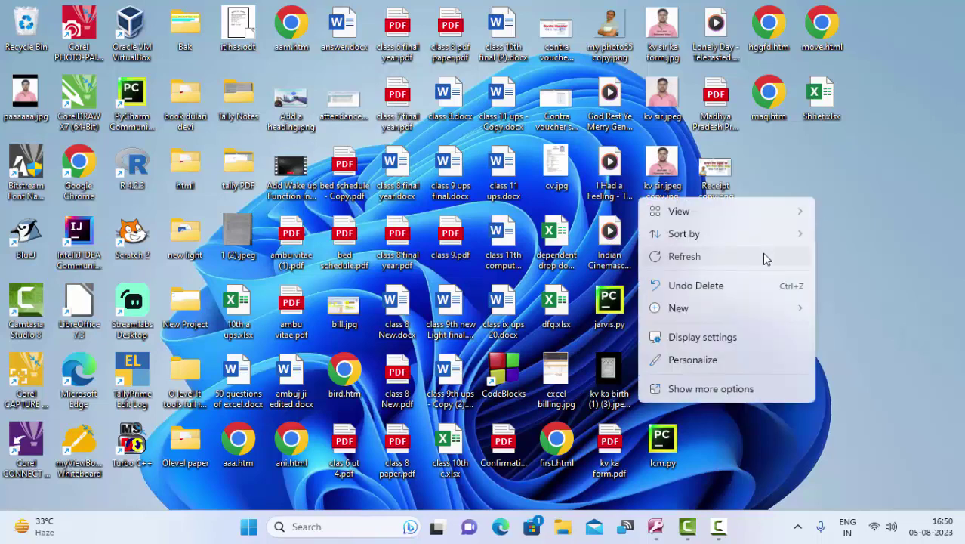
pyautogui.click(763, 254)
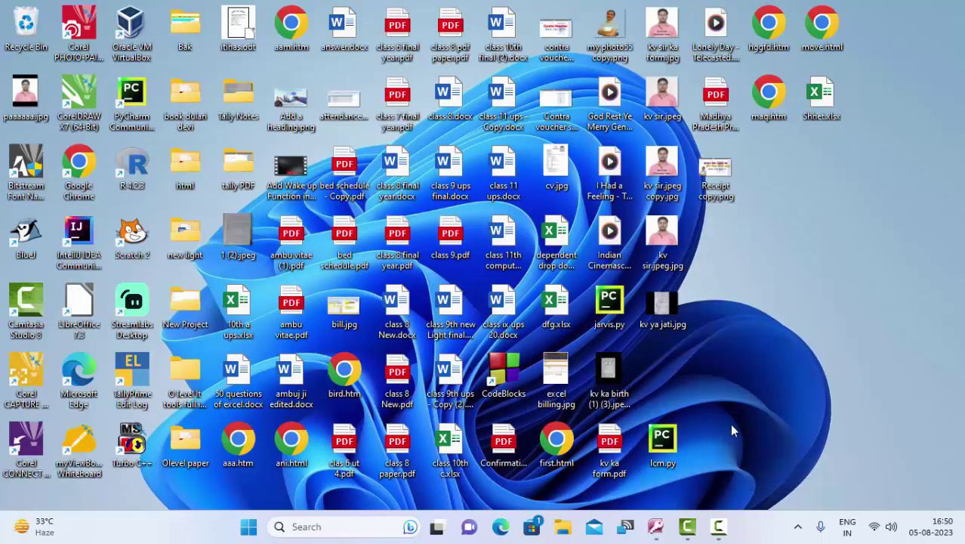
pyautogui.click(655, 526)
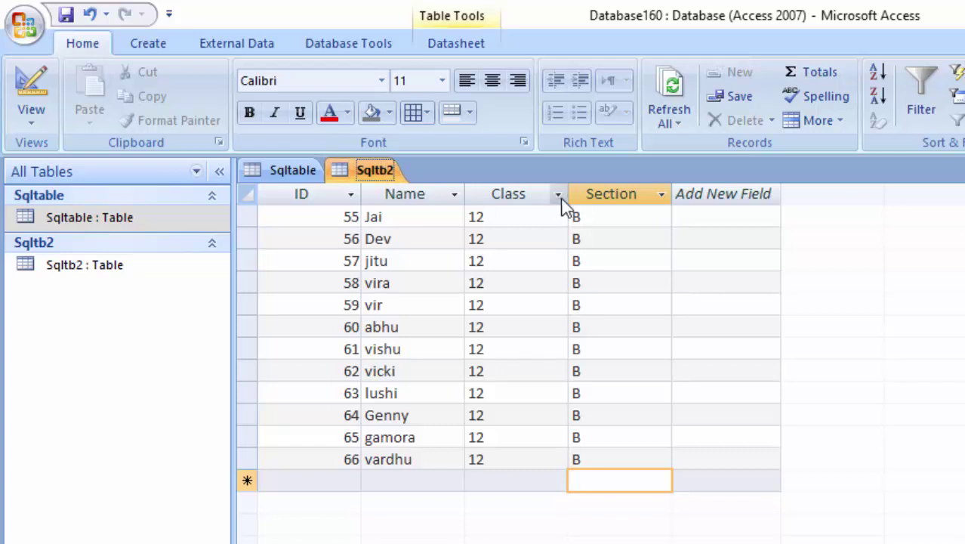
# In Sqltb2, select ID 55 and the name Jai, then go to that record's Class
pyautogui.moveTo(306, 217); pyautogui.dragTo(362, 218)
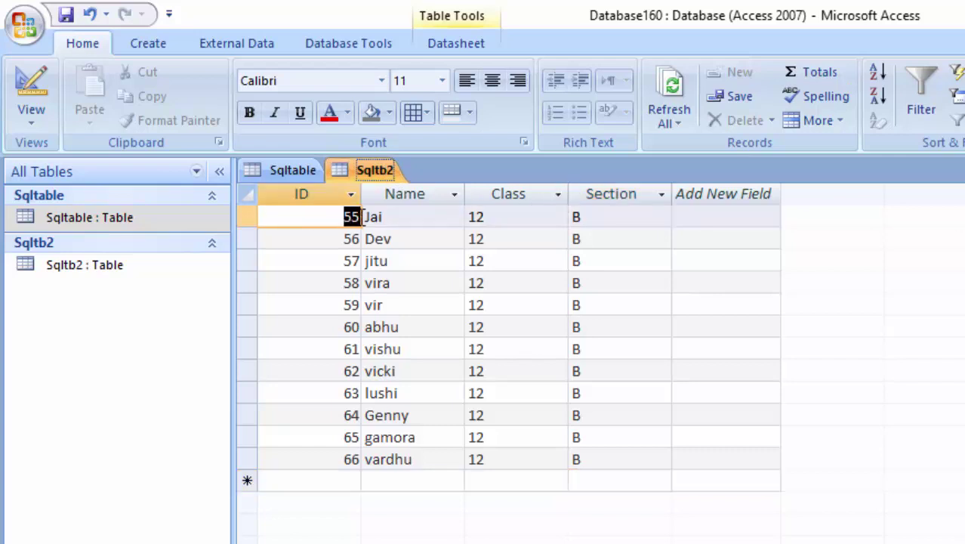
pyautogui.click(418, 213)
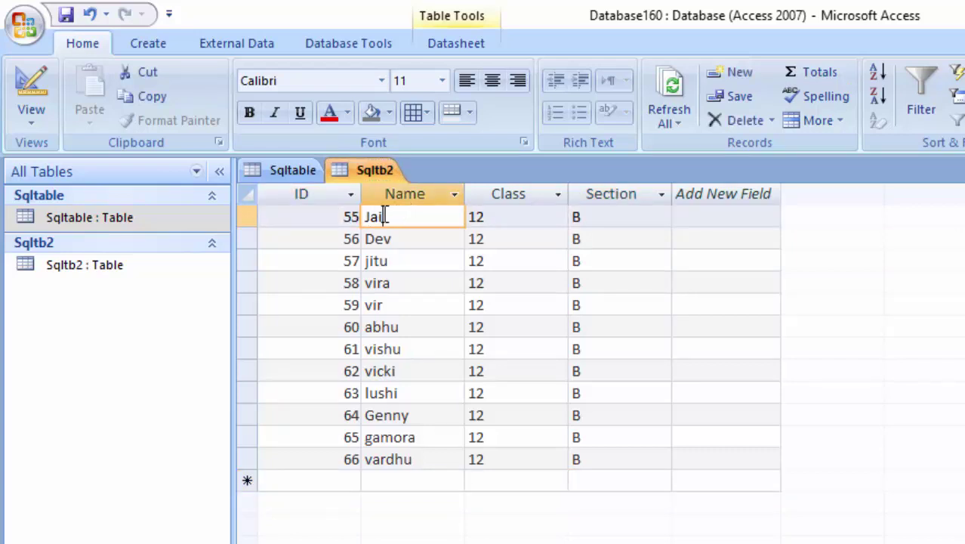
pyautogui.moveTo(383, 216); pyautogui.dragTo(353, 216)
pyautogui.click(506, 216)
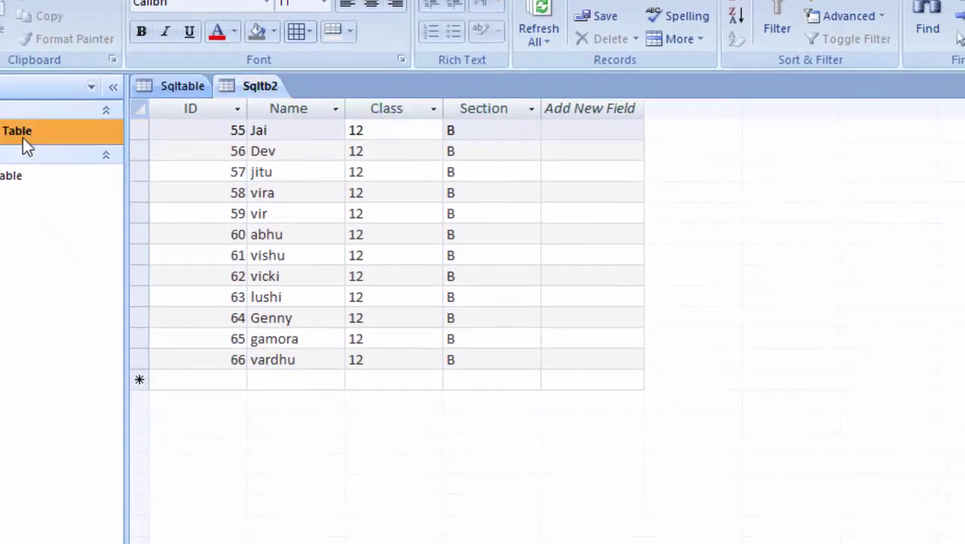
# Open the Sqltable table and scroll through its records
pyautogui.doubleClick(83, 218)
pyautogui.click(148, 65)
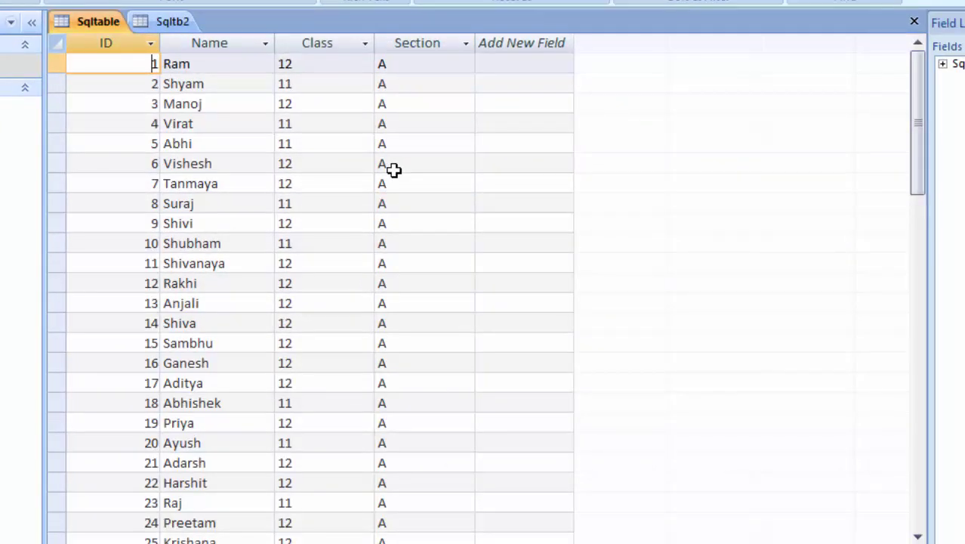
pyautogui.scroll(-2, 394, 169)
pyautogui.scroll(-3, 393, 169)
pyautogui.scroll(-3, 394, 169)
pyautogui.scroll(-5, 394, 169)
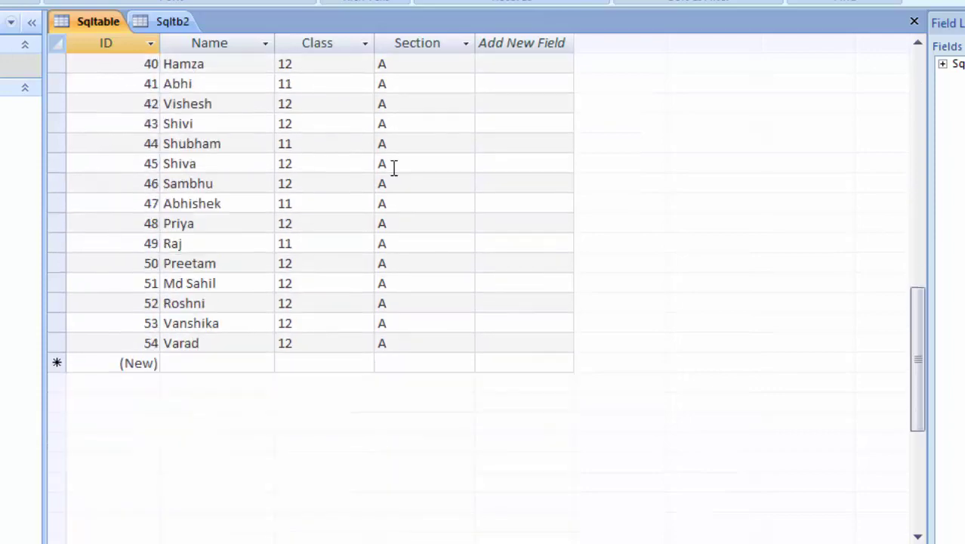
pyautogui.scroll(4, 393, 168)
pyautogui.scroll(5, 394, 168)
pyautogui.scroll(4, 394, 167)
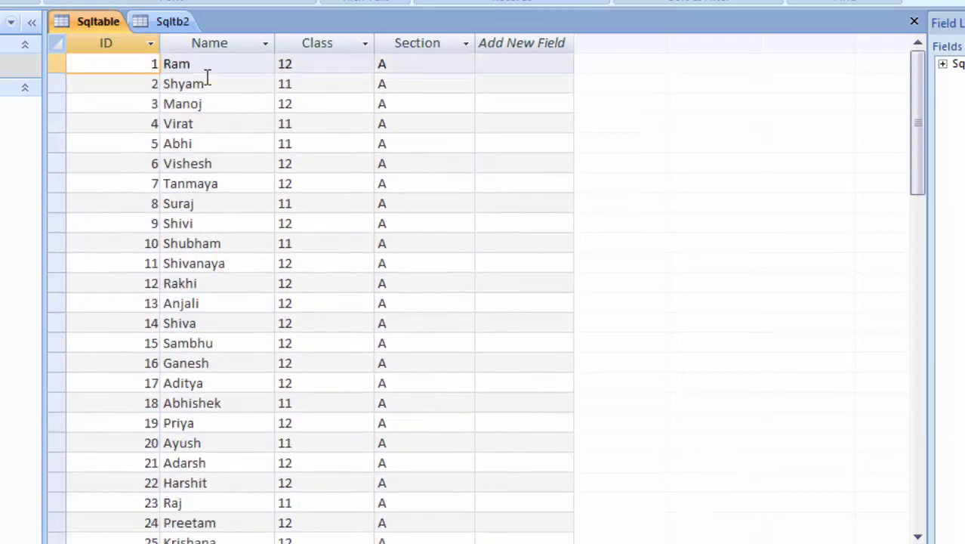
# Close the Sqltable and Sqltb2 table tabs
pyautogui.rightClick(85, 20)
pyautogui.click(121, 50)
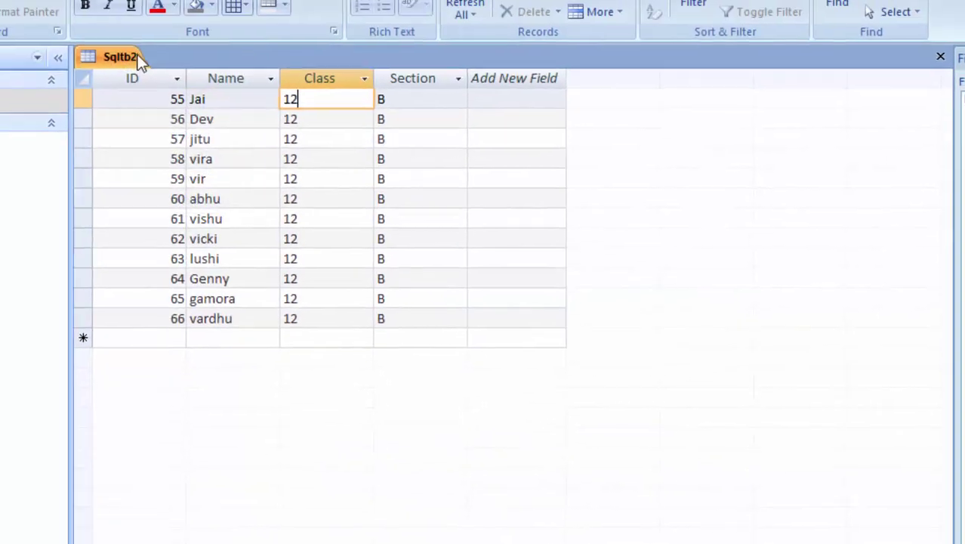
pyautogui.rightClick(129, 59)
pyautogui.click(156, 120)
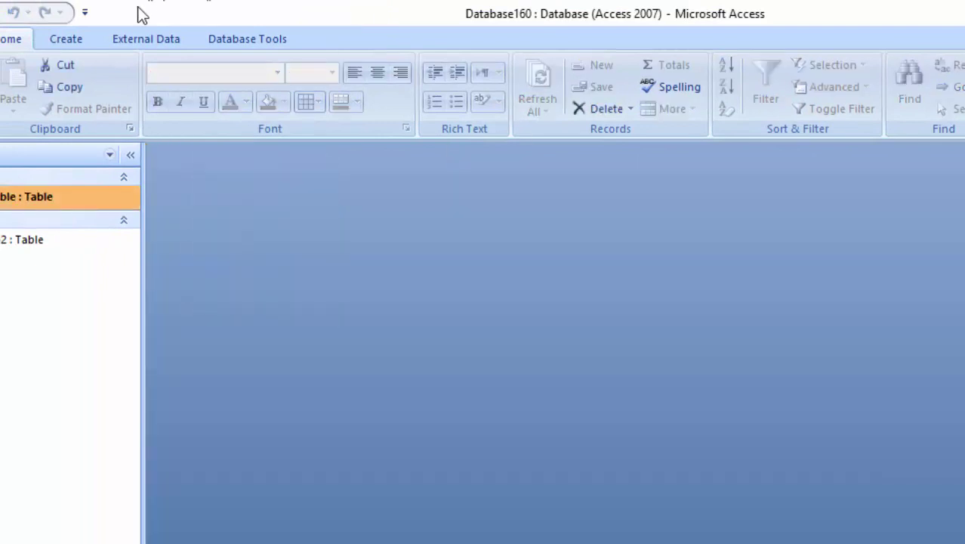
# Start a new design-view query with the Sqltable and Sqltb2 tables added
pyautogui.click(66, 38)
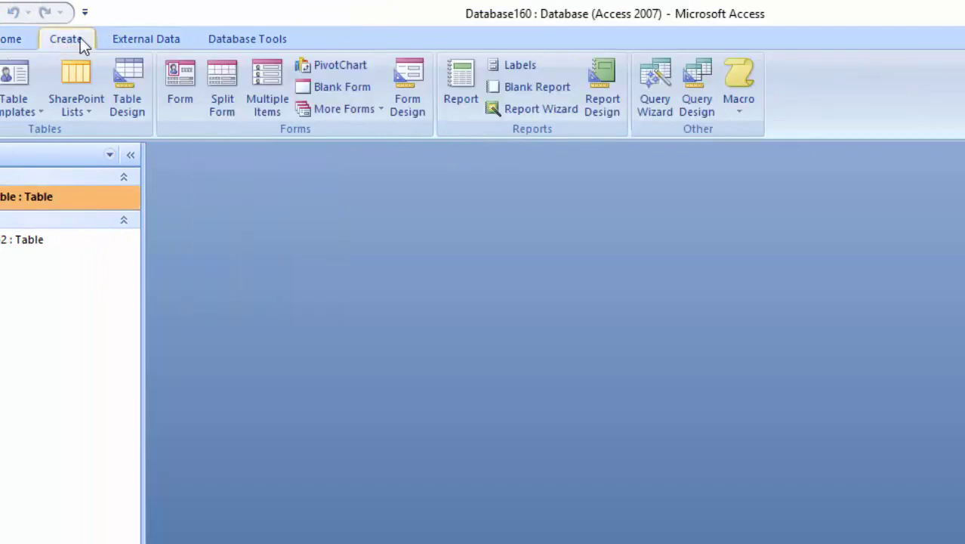
pyautogui.click(705, 82)
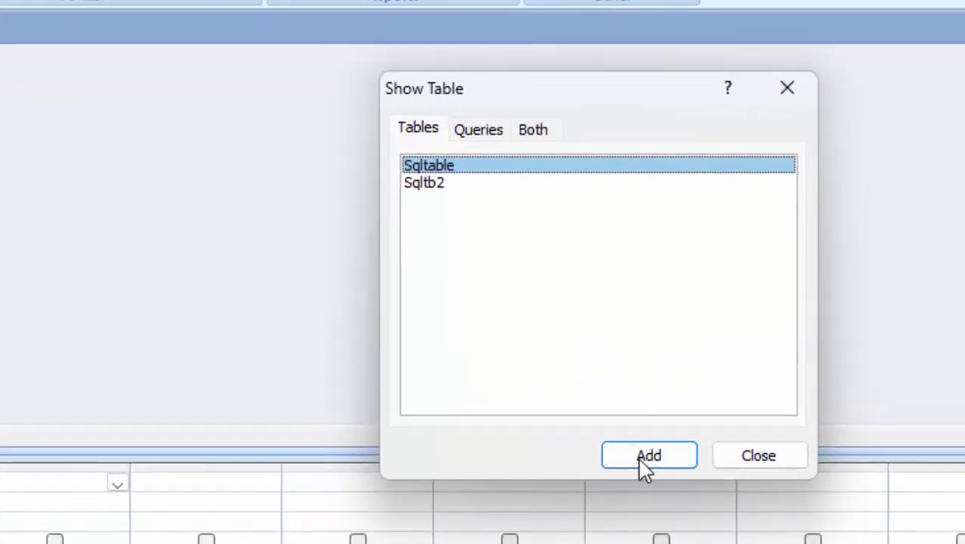
pyautogui.click(646, 458)
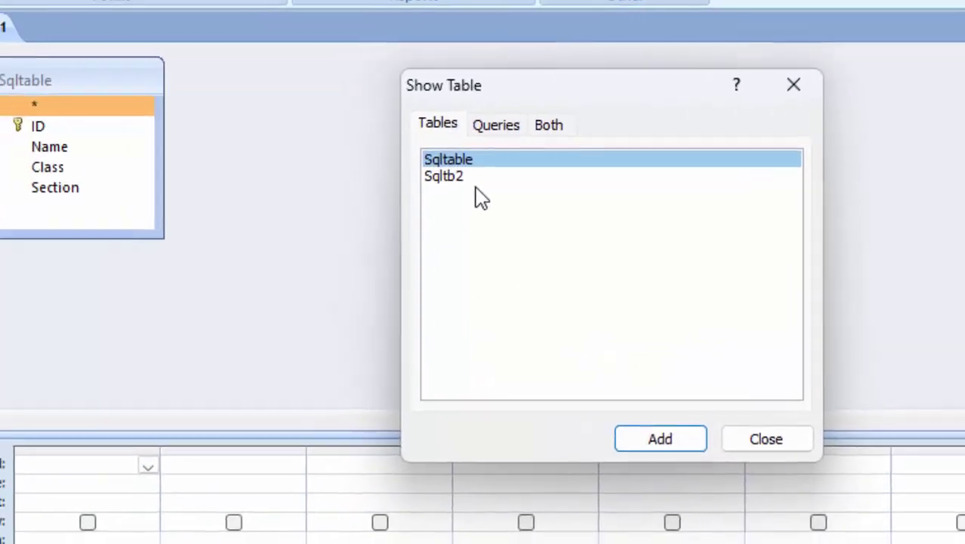
pyautogui.click(434, 183)
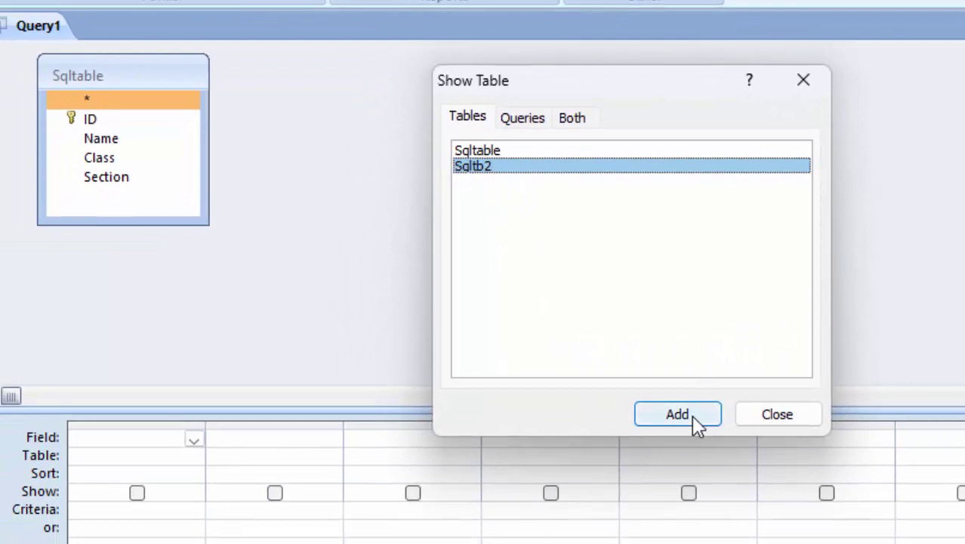
pyautogui.click(692, 415)
pyautogui.click(764, 414)
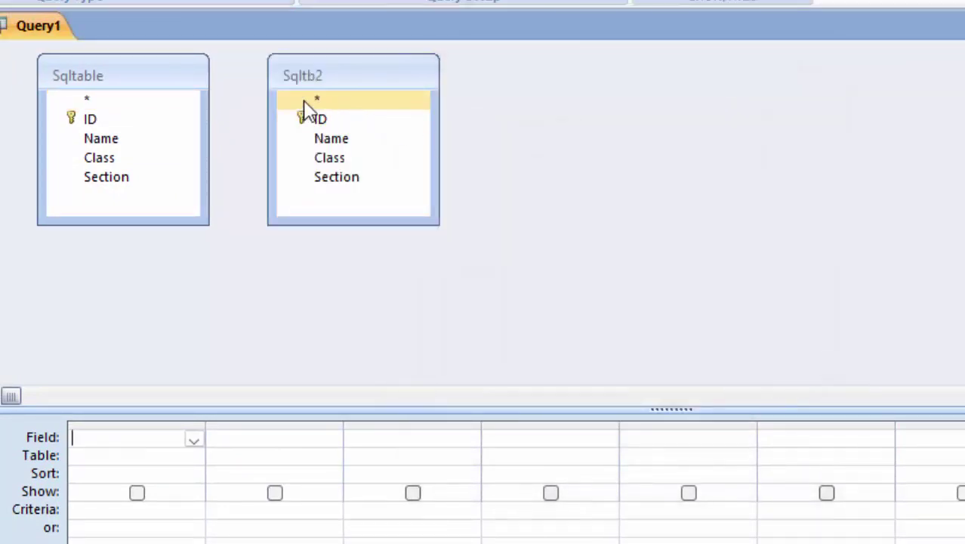
# Put Sqltable's ID, Name, Class and Section fields into the query grid
pyautogui.click(107, 76)
pyautogui.doubleClick(107, 76)
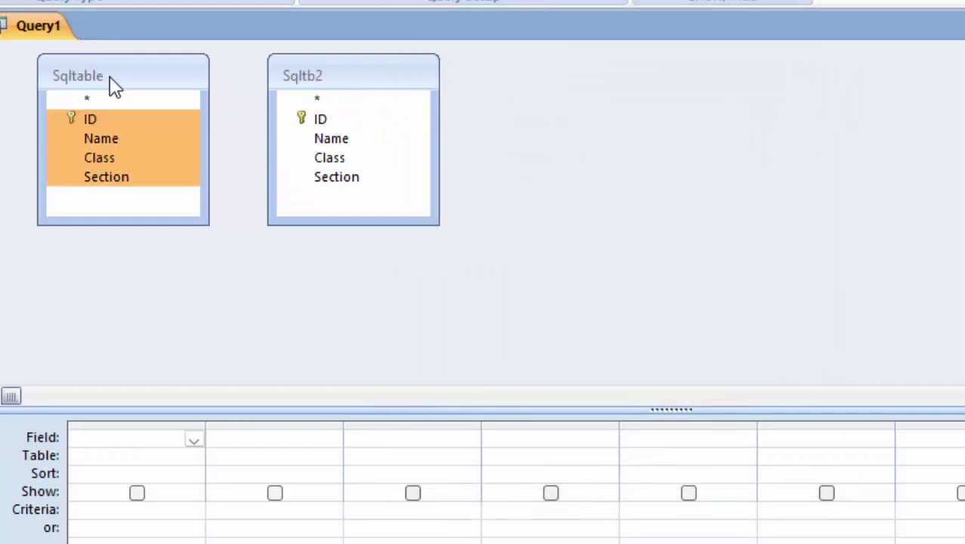
pyautogui.moveTo(112, 114); pyautogui.dragTo(129, 439)
pyautogui.moveTo(129, 439); pyautogui.dragTo(129, 440)
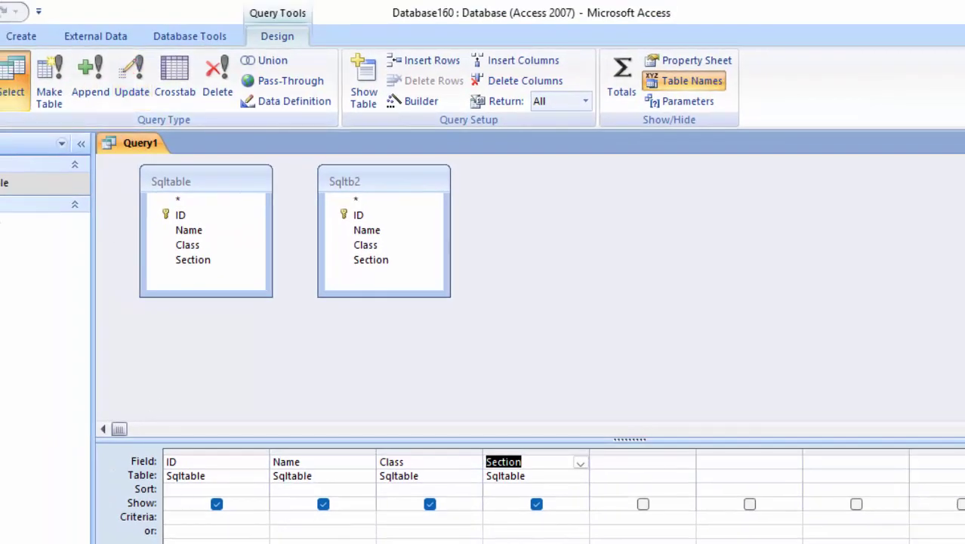
# Convert Query1 into an append query that targets the Sqltb2 table
pyautogui.click(90, 79)
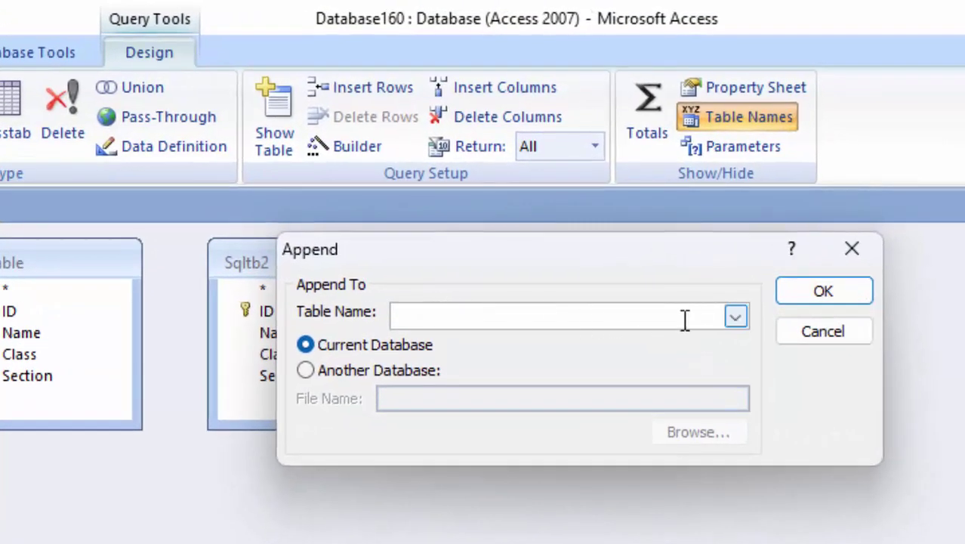
pyautogui.click(743, 318)
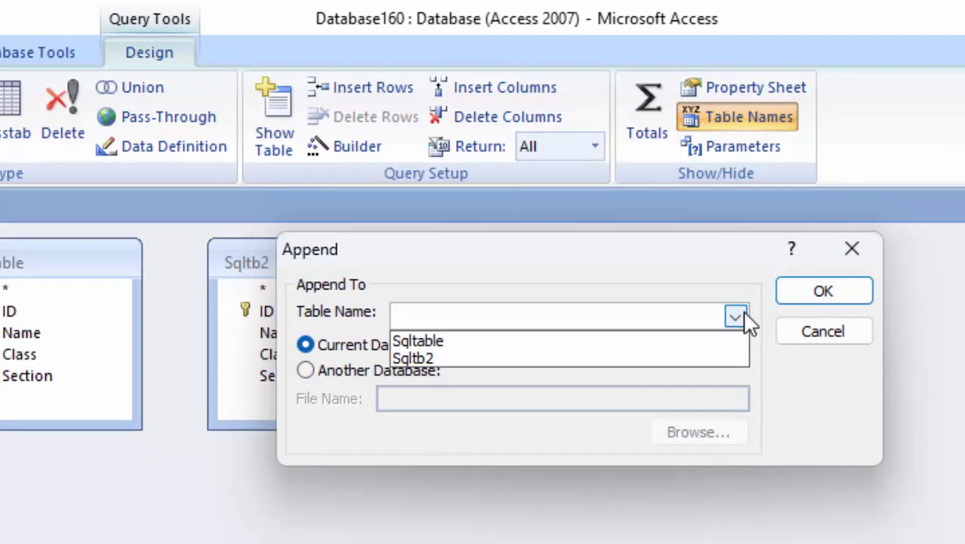
pyautogui.click(568, 358)
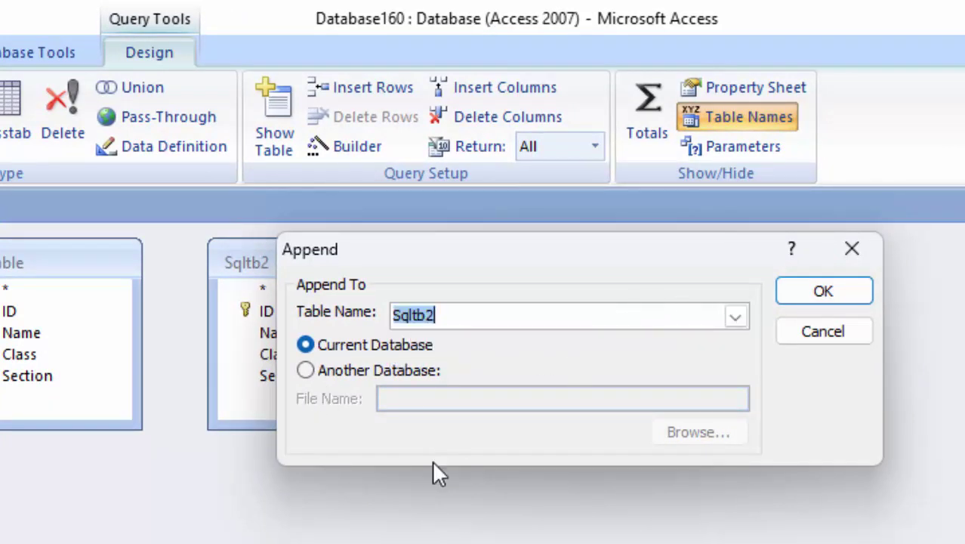
pyautogui.click(812, 302)
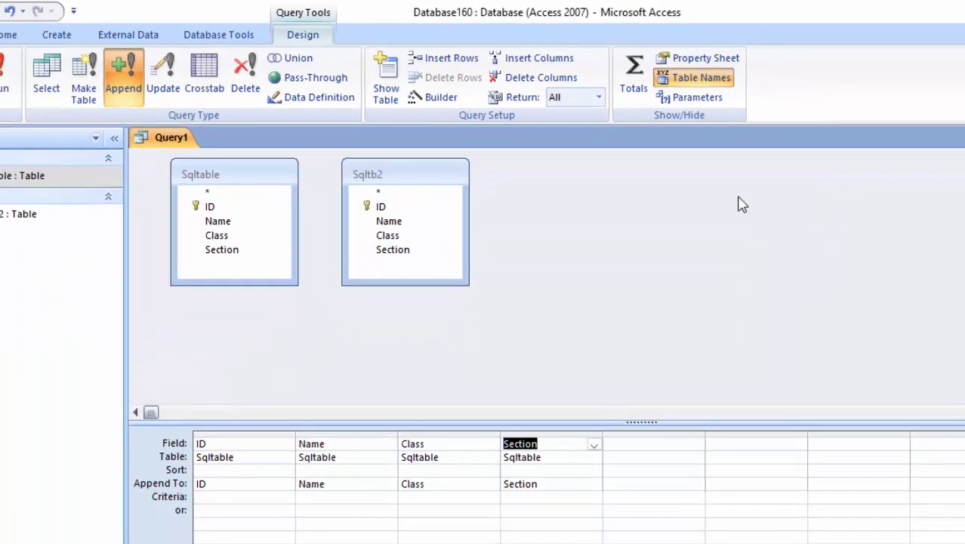
# Check the Append To targets for ID and Name, leaving them unchanged
pyautogui.click(225, 485)
pyautogui.click(290, 487)
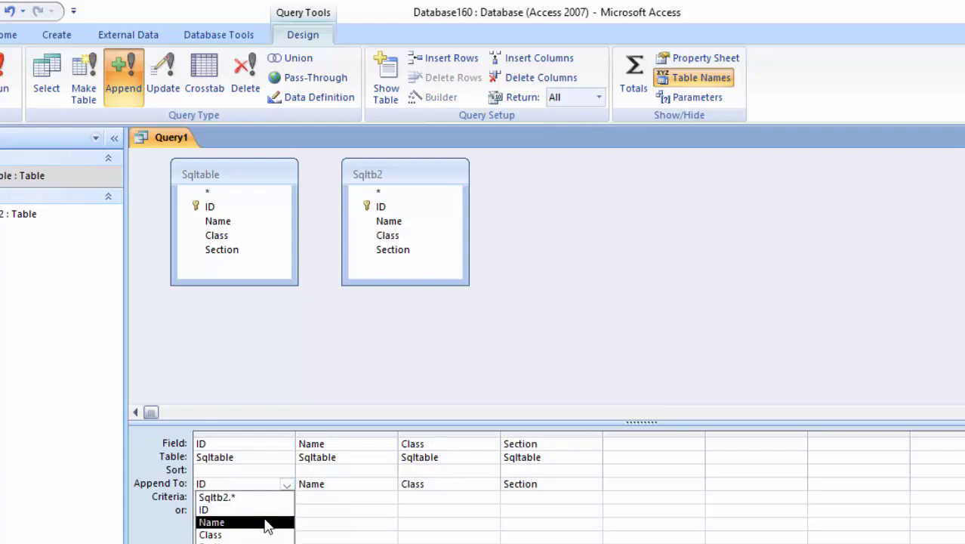
pyautogui.click(351, 484)
pyautogui.click(390, 486)
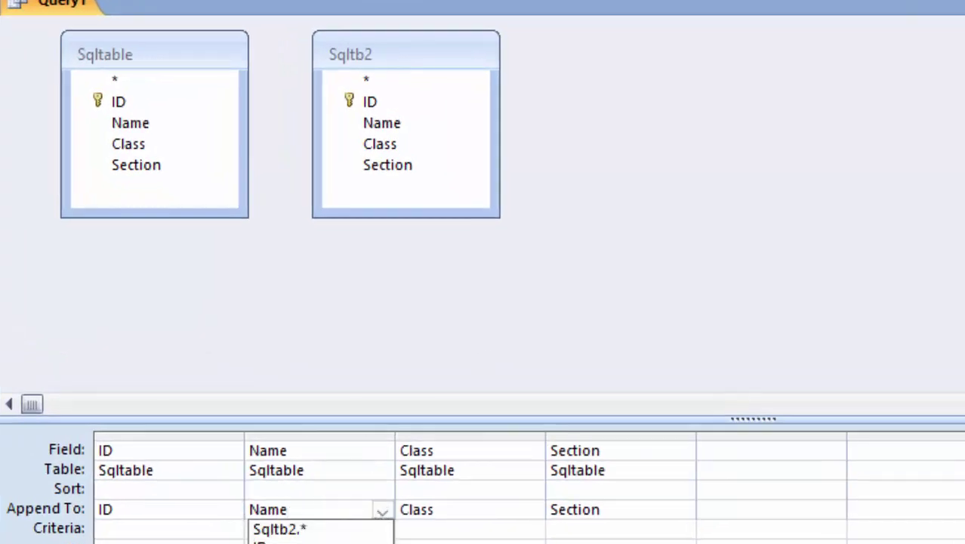
pyautogui.press('Escape')
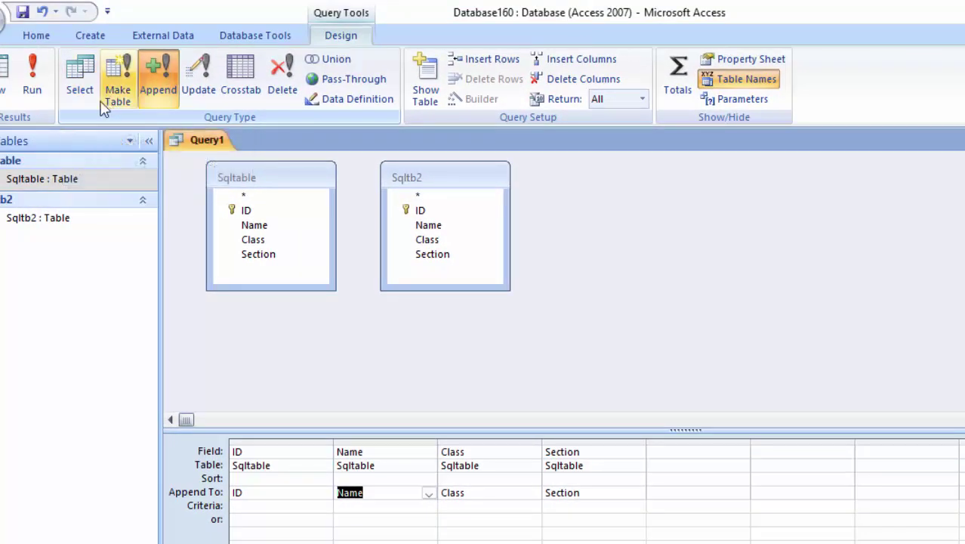
# Save the query as Query1 and run it, accepting the key-violation warning
pyautogui.click(24, 11)
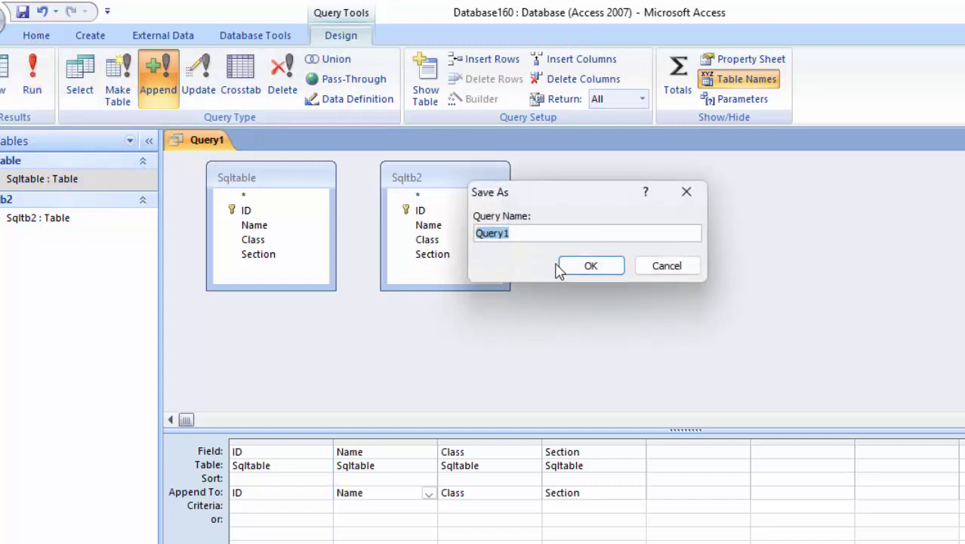
pyautogui.click(610, 271)
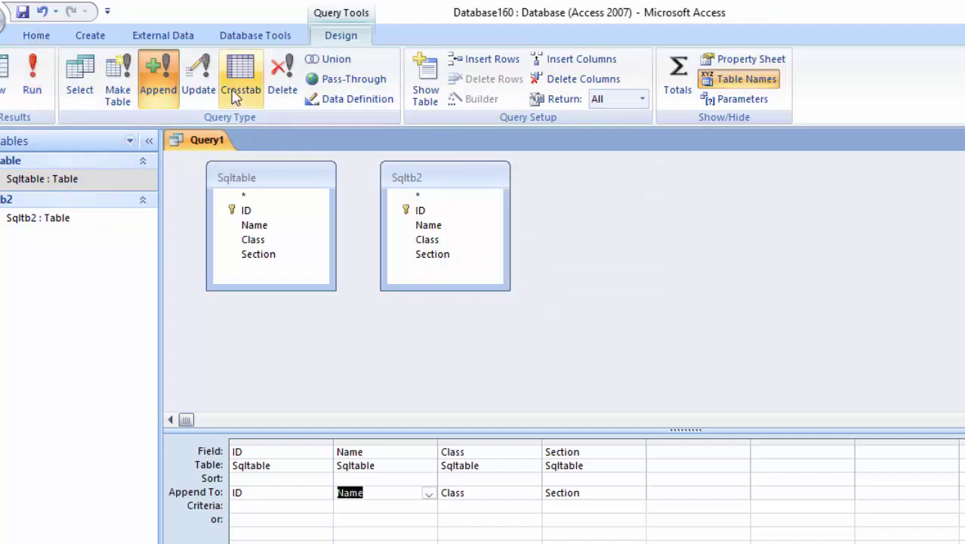
pyautogui.click(43, 68)
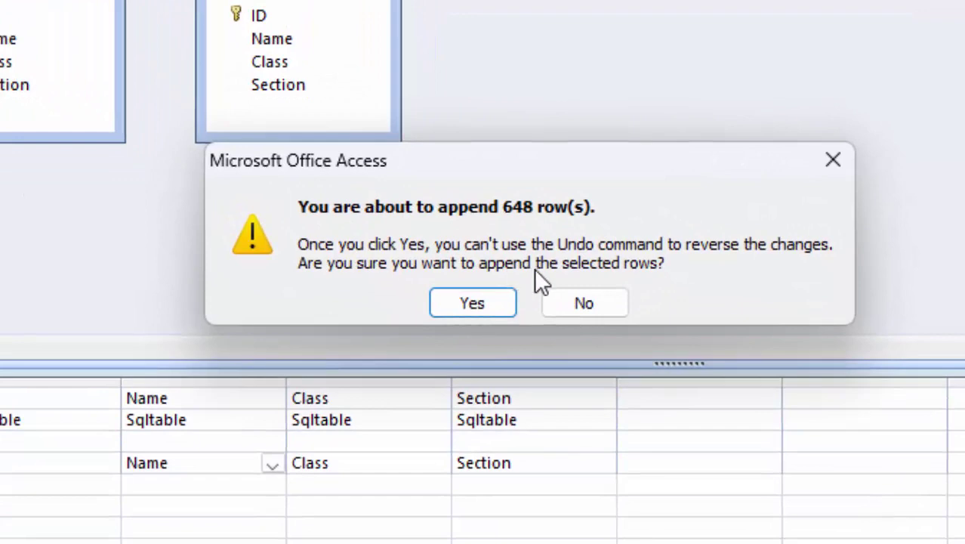
pyautogui.click(495, 310)
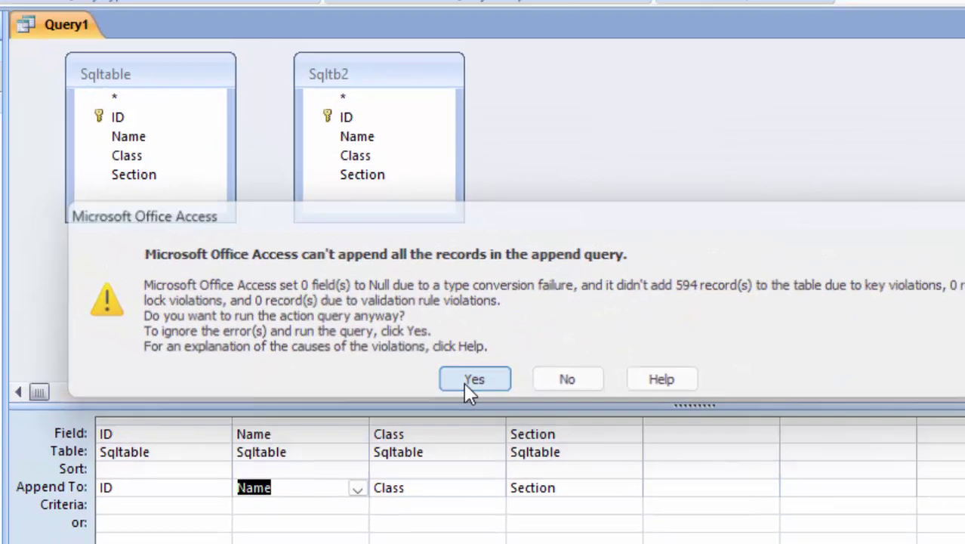
pyautogui.click(423, 334)
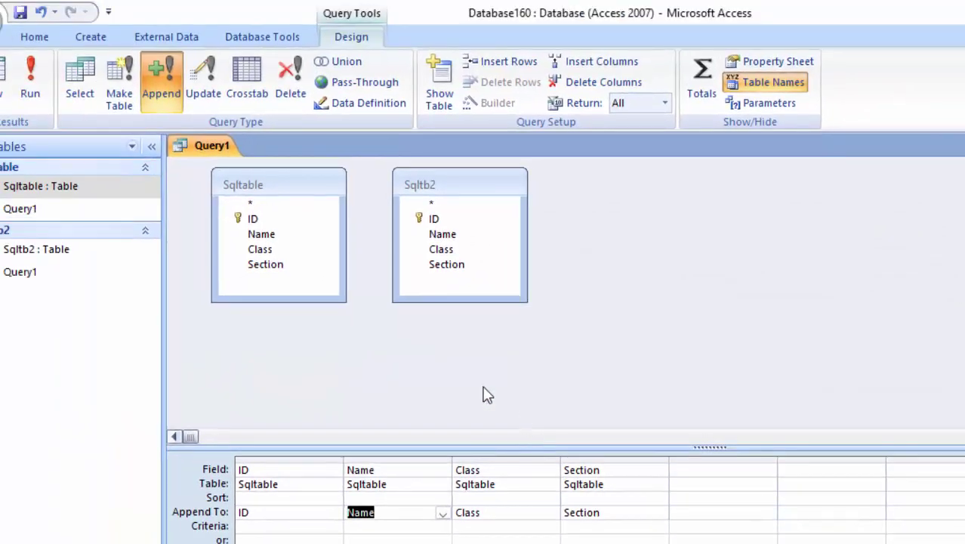
# Open Sqltable and scroll through its 54 class 11 and 12, section A records
pyautogui.click(73, 189)
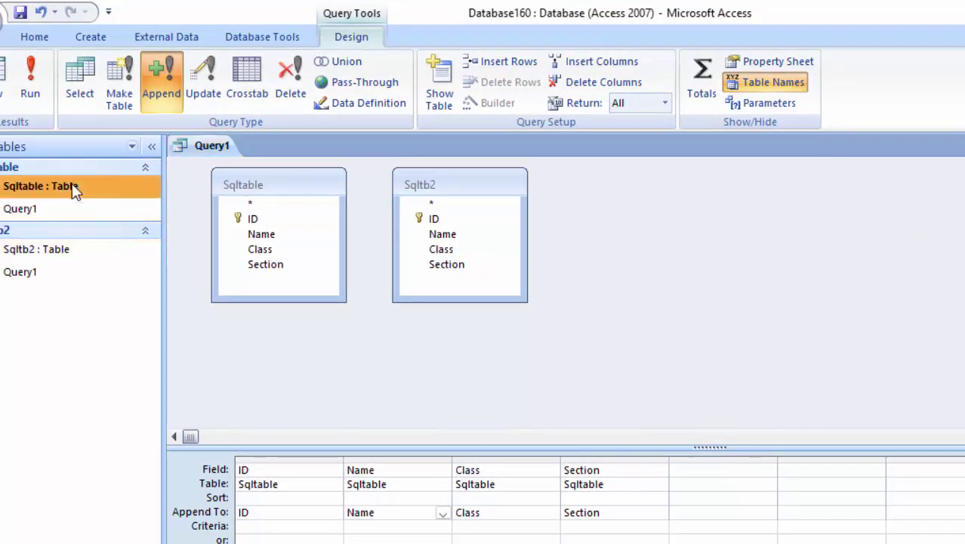
pyautogui.doubleClick(73, 189)
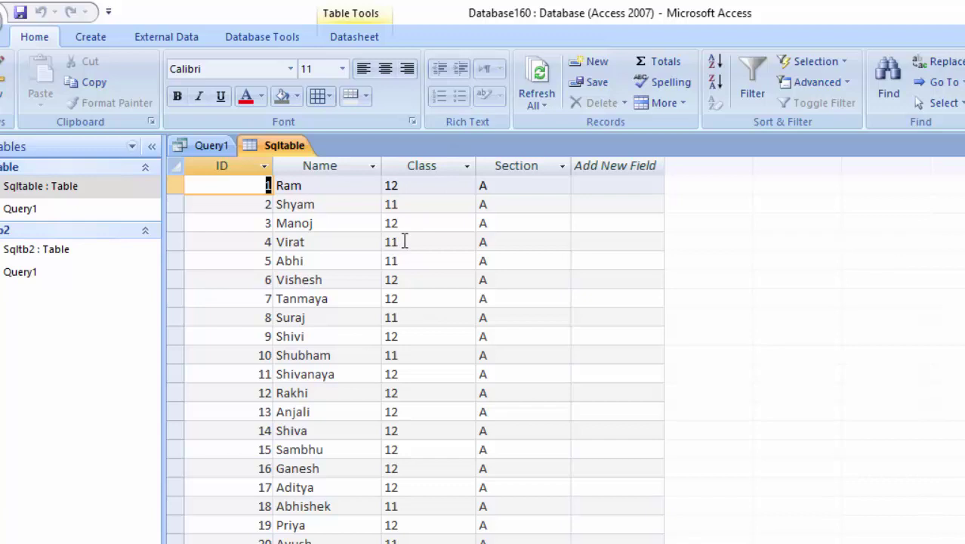
pyautogui.scroll(-3, 425, 385)
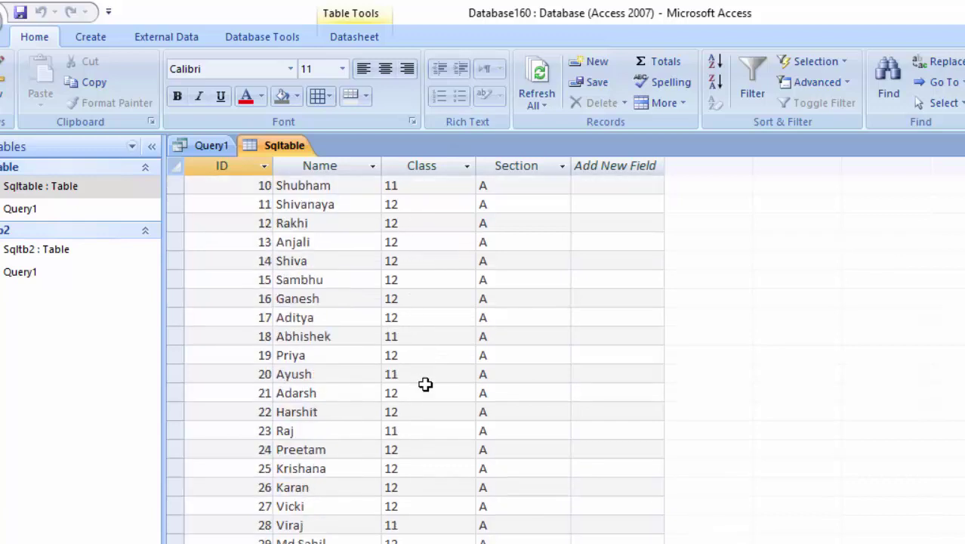
pyautogui.scroll(-2, 426, 384)
pyautogui.scroll(-2, 427, 384)
pyautogui.scroll(-4, 427, 385)
pyautogui.scroll(-3, 428, 385)
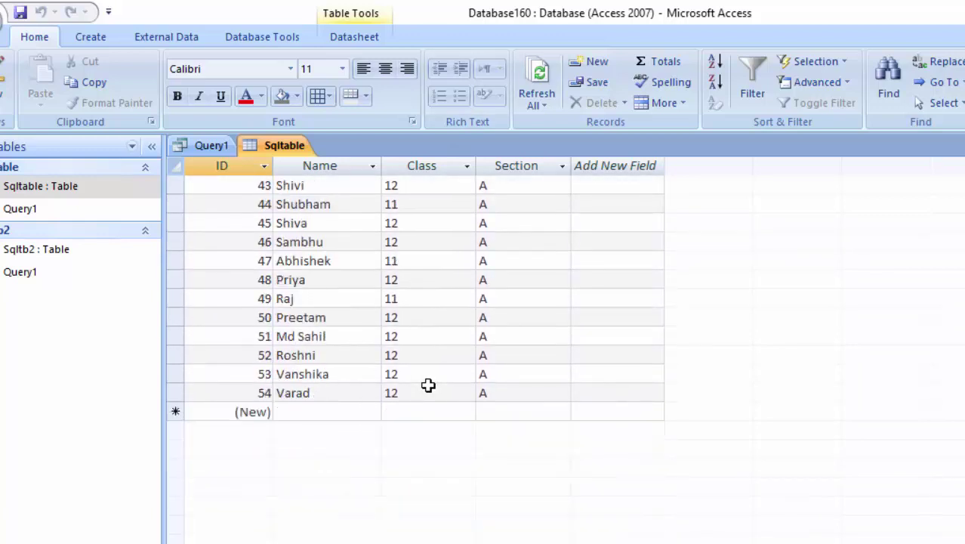
pyautogui.scroll(2, 428, 385)
pyautogui.scroll(3, 428, 385)
# Open the Sqltb2 table and scroll through its records
pyautogui.doubleClick(10, 253)
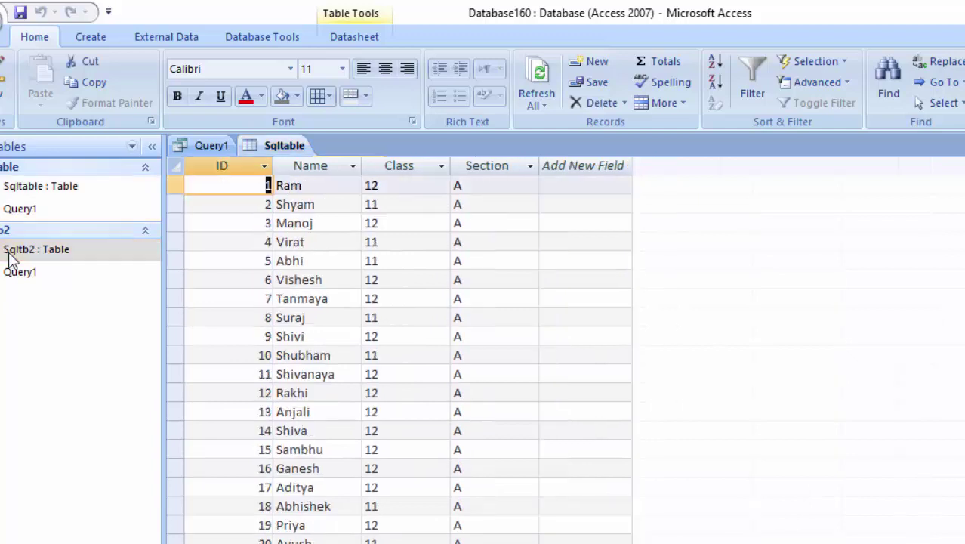
pyautogui.scroll(-2, 390, 345)
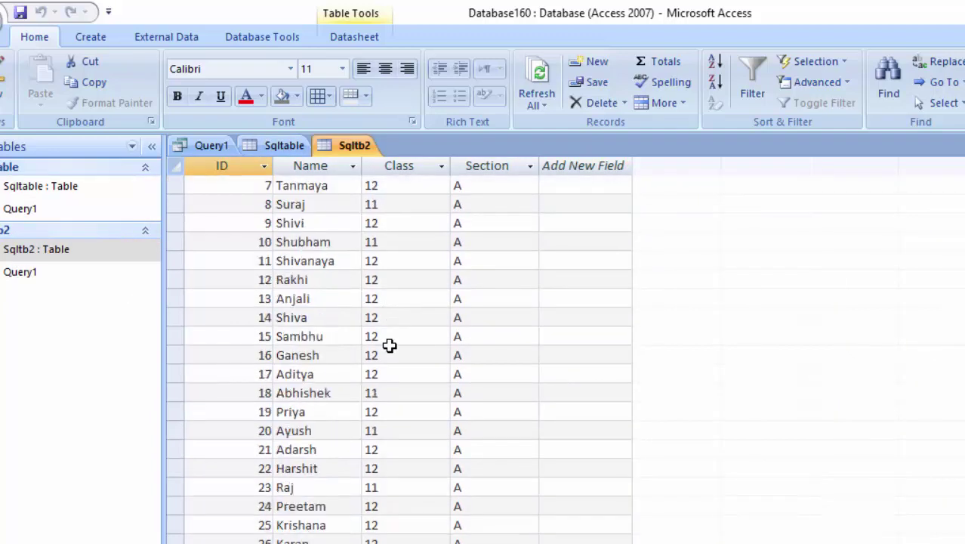
pyautogui.scroll(-4, 390, 345)
pyautogui.scroll(-5, 390, 345)
pyautogui.scroll(-5, 390, 345)
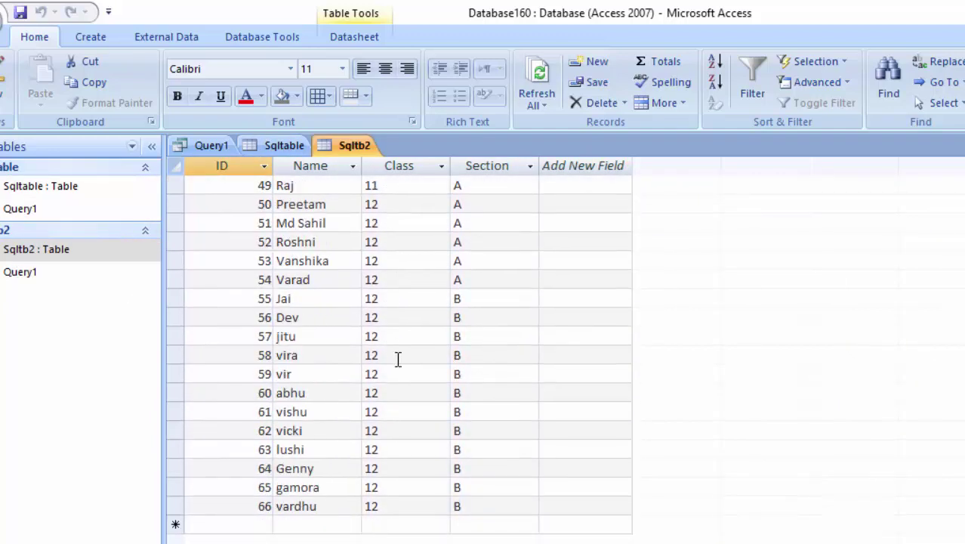
pyautogui.scroll(2, 498, 489)
pyautogui.scroll(2, 498, 489)
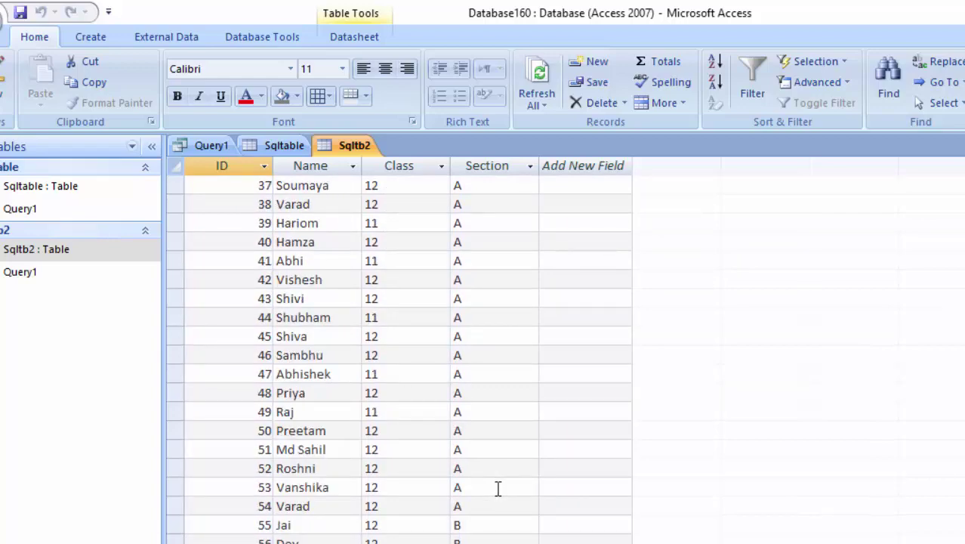
pyautogui.scroll(4, 498, 489)
pyautogui.scroll(6, 498, 489)
pyautogui.scroll(2, 498, 488)
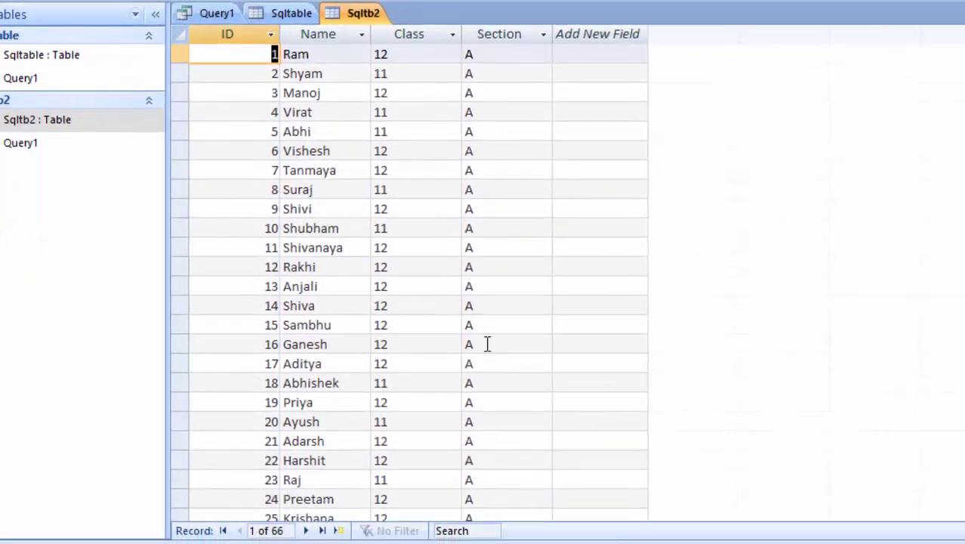
# Scroll to the end of Sqltb2's 66 records and select Jai in record 55
pyautogui.scroll(-3, 367, 382)
pyautogui.scroll(-4, 317, 380)
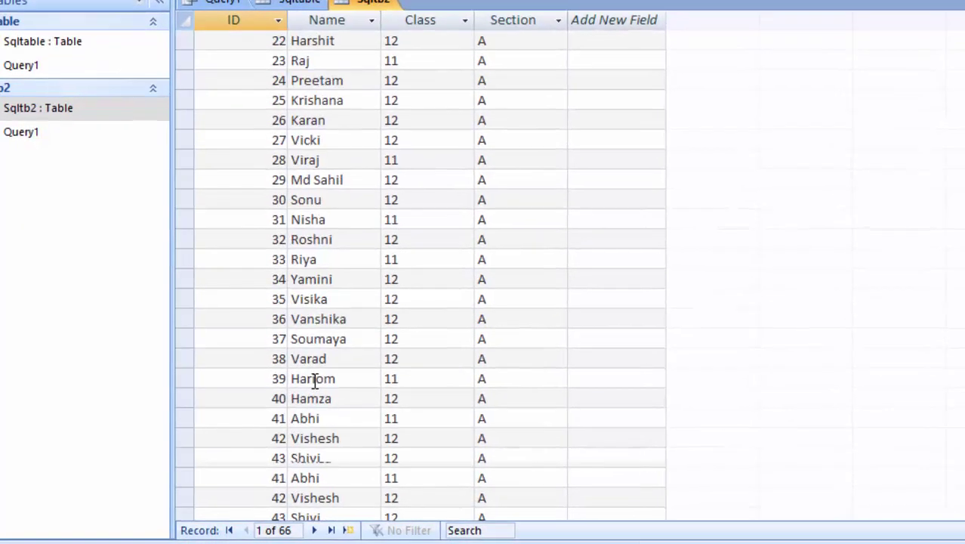
pyautogui.scroll(-1, 317, 380)
pyautogui.scroll(-3, 371, 356)
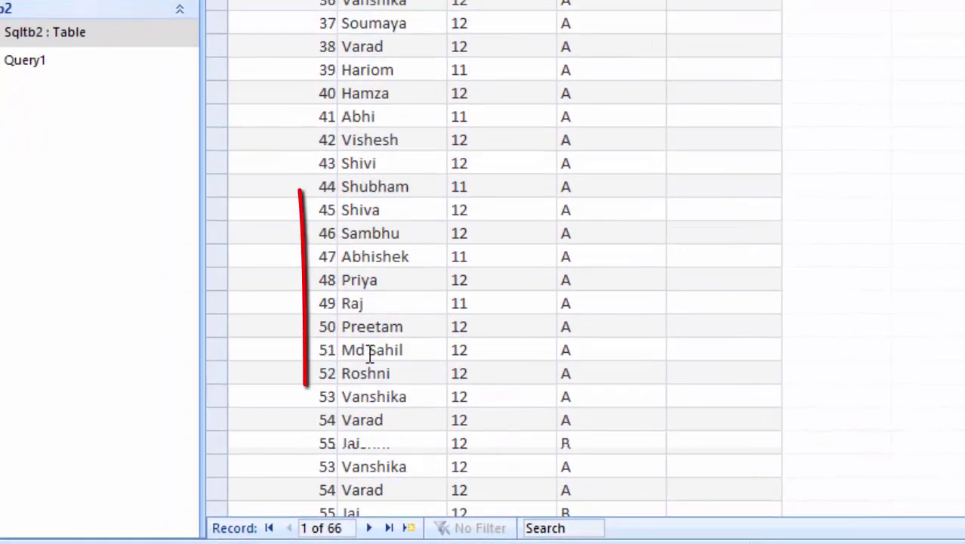
pyautogui.scroll(-1, 370, 355)
pyautogui.scroll(-2, 370, 351)
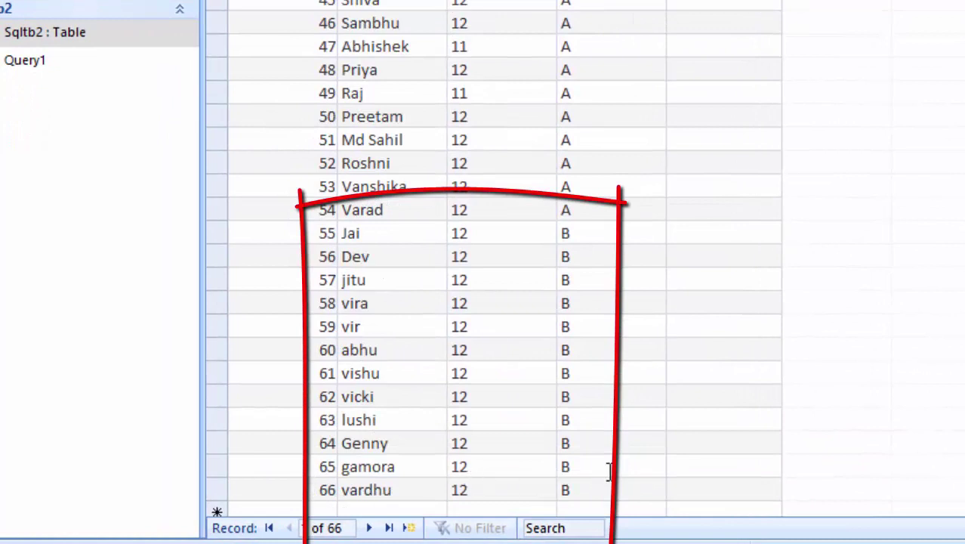
pyautogui.moveTo(389, 236); pyautogui.dragTo(325, 233)
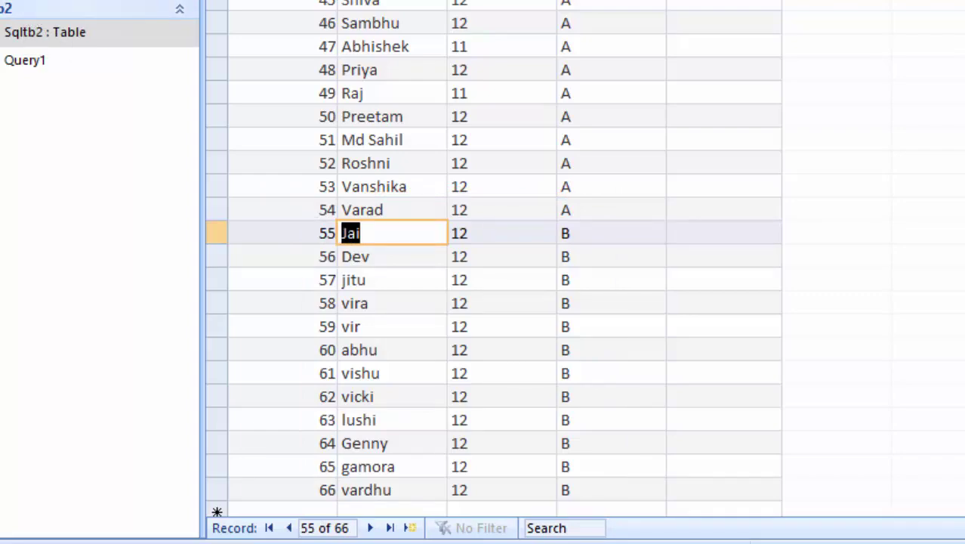
pyautogui.scroll(6, 257, 155)
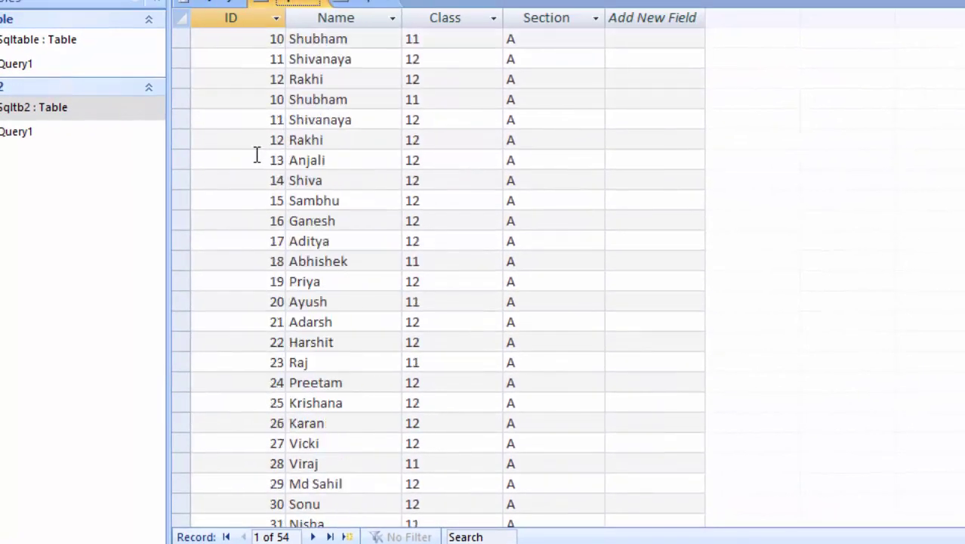
pyautogui.scroll(3, 257, 155)
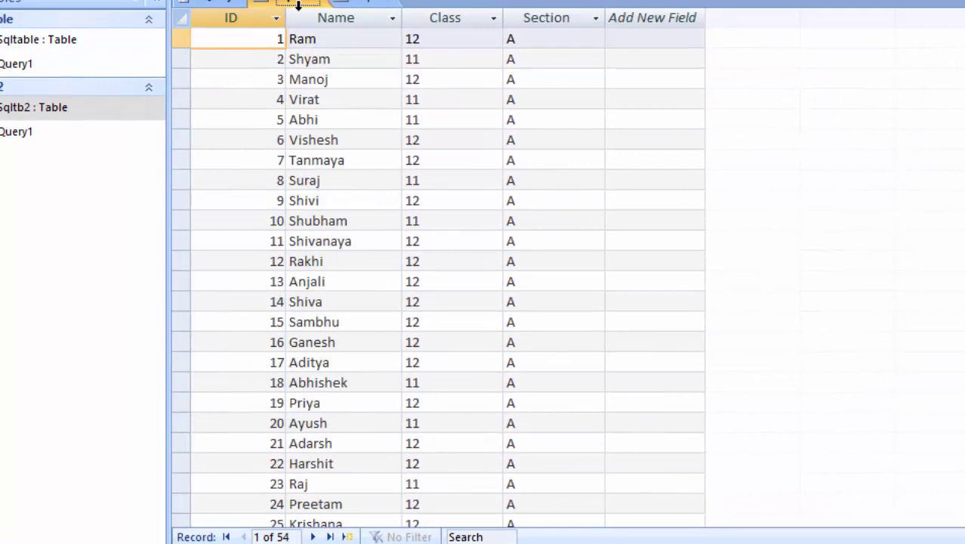
pyautogui.click(355, 3)
pyautogui.scroll(5, 223, 156)
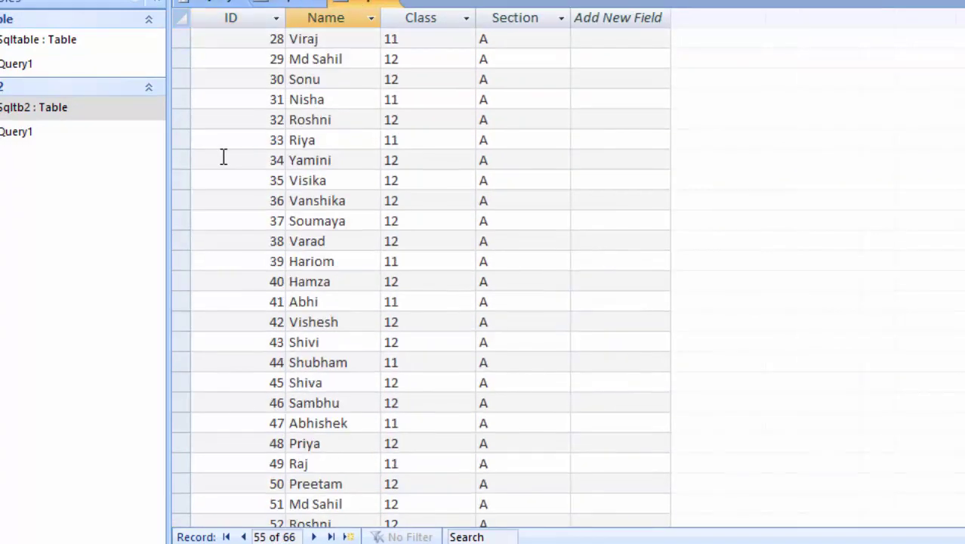
pyautogui.scroll(8, 230, 151)
pyautogui.scroll(1, 238, 146)
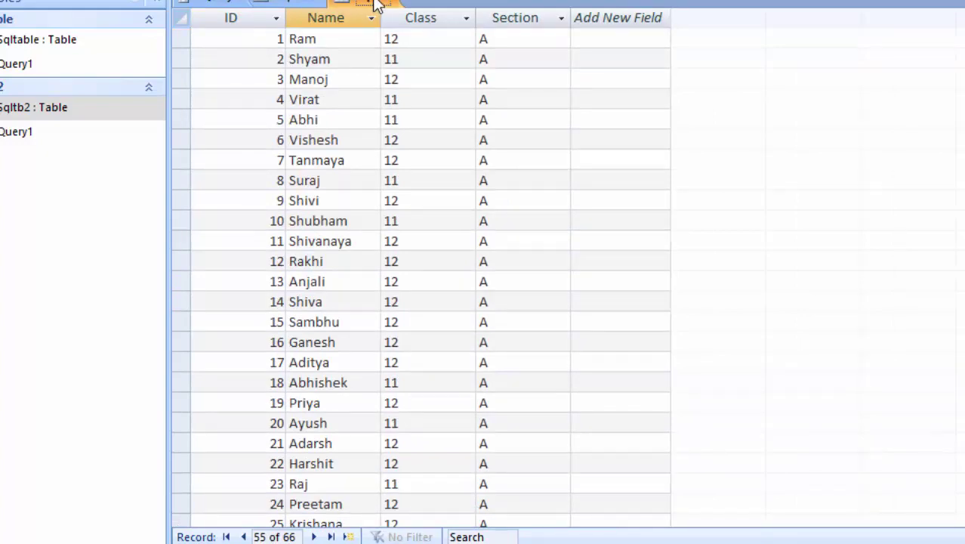
pyautogui.click(291, 5)
pyautogui.scroll(-4, 381, 281)
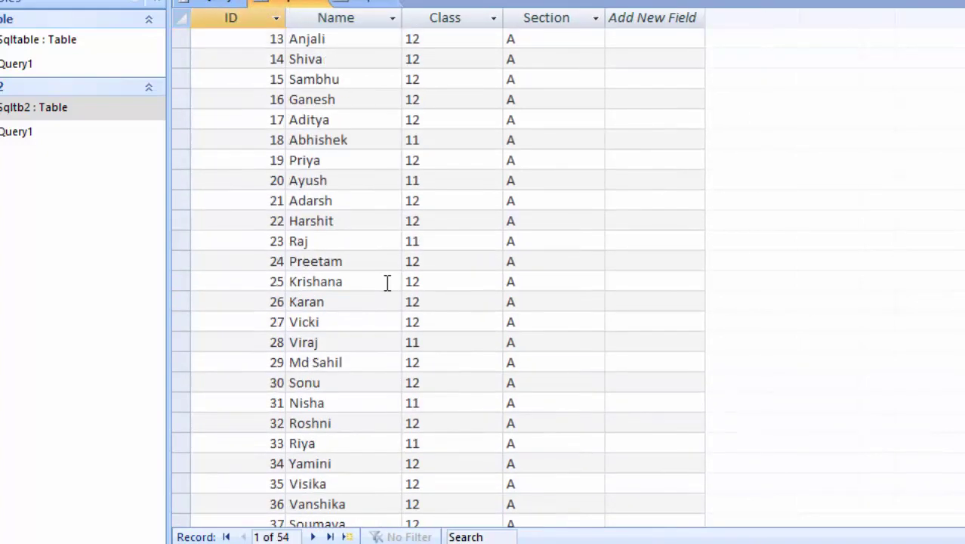
pyautogui.scroll(-7, 385, 281)
pyautogui.scroll(-3, 385, 281)
pyautogui.scroll(4, 377, 276)
pyautogui.scroll(7, 374, 270)
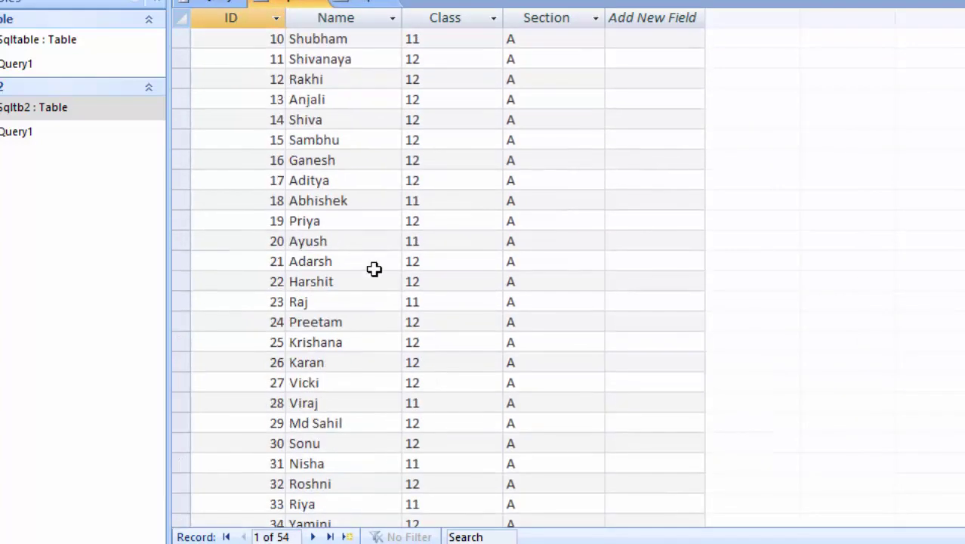
pyautogui.scroll(3, 374, 269)
pyautogui.scroll(-7, 375, 273)
pyautogui.scroll(-3, 377, 284)
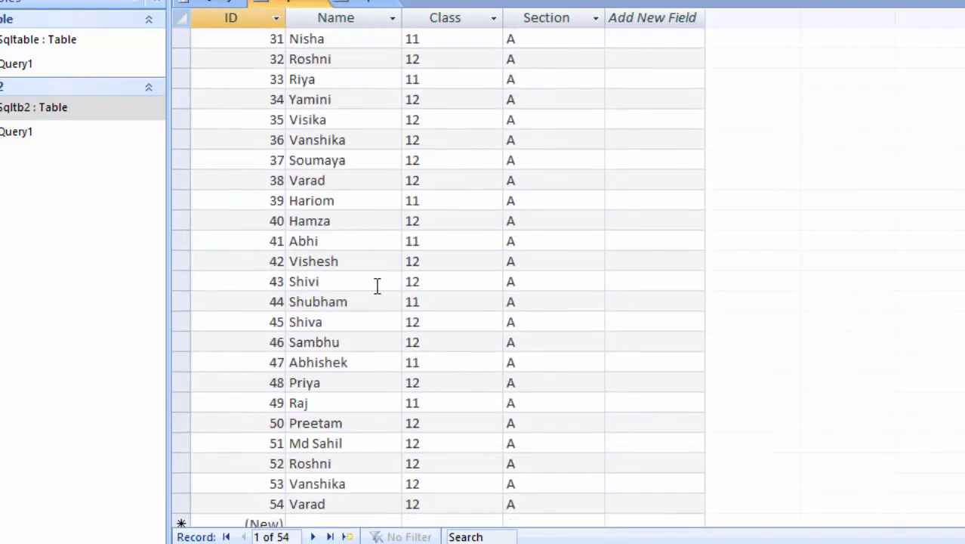
pyautogui.scroll(-4, 378, 286)
pyautogui.scroll(4, 379, 286)
pyautogui.scroll(-1, 342, 375)
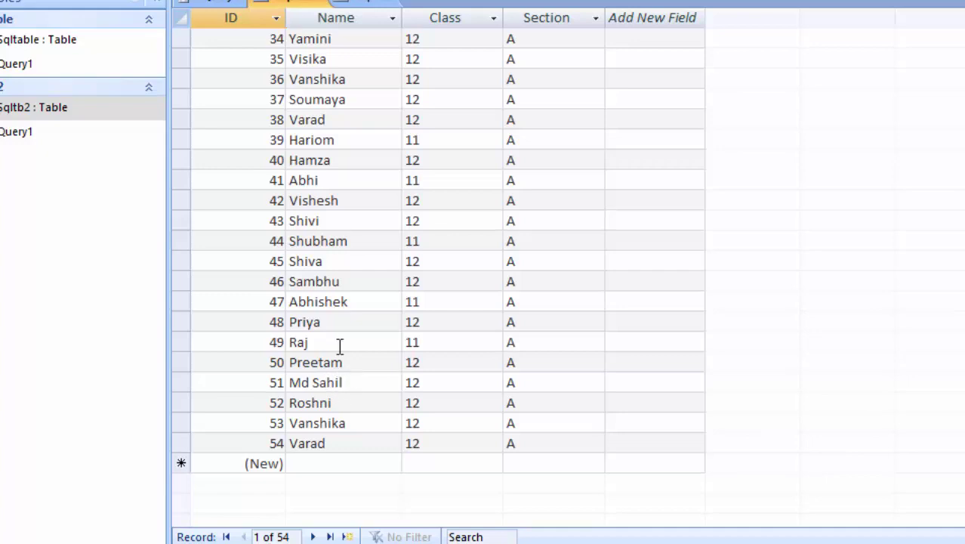
pyautogui.scroll(2, 340, 355)
pyautogui.click(359, 4)
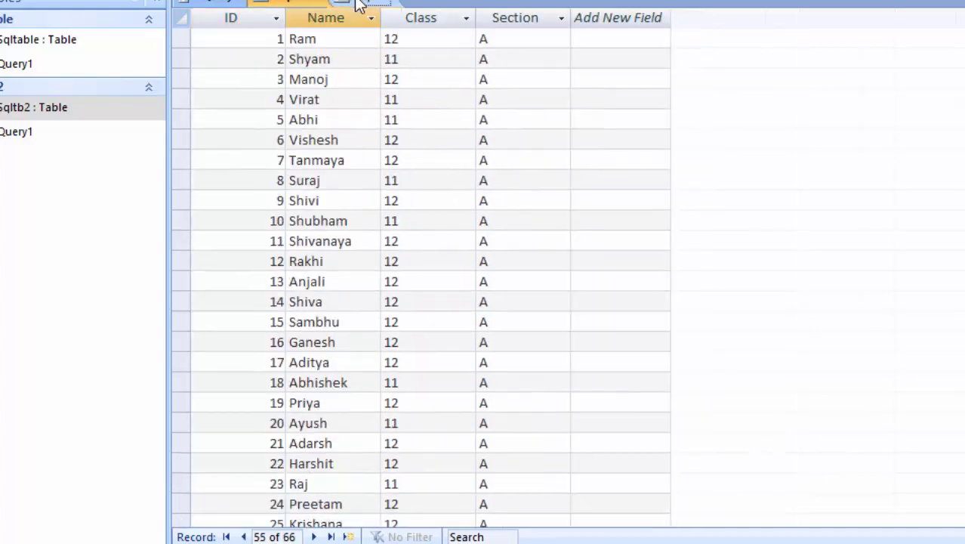
pyautogui.scroll(-3, 356, 265)
pyautogui.scroll(-3, 361, 281)
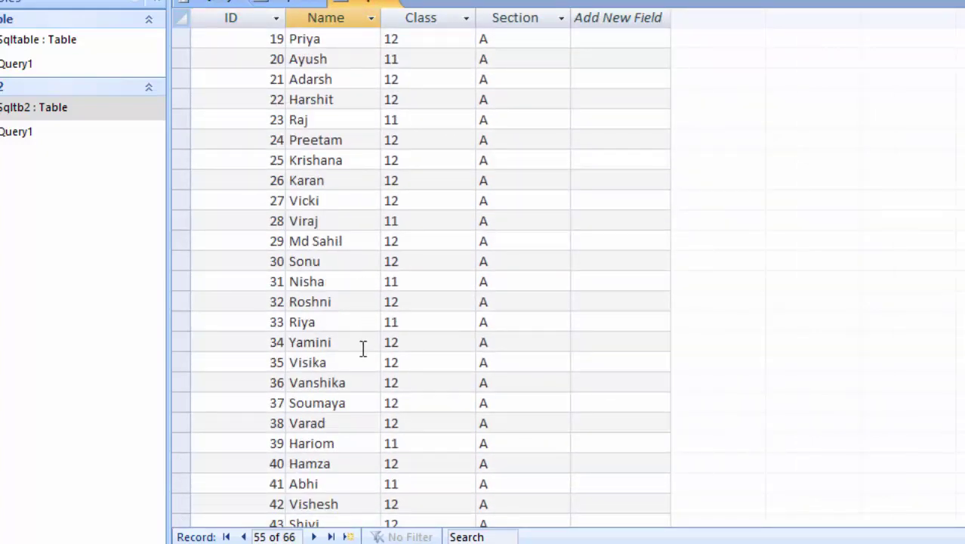
pyautogui.scroll(-3, 345, 350)
pyautogui.scroll(-2, 344, 352)
pyautogui.scroll(-1, 344, 351)
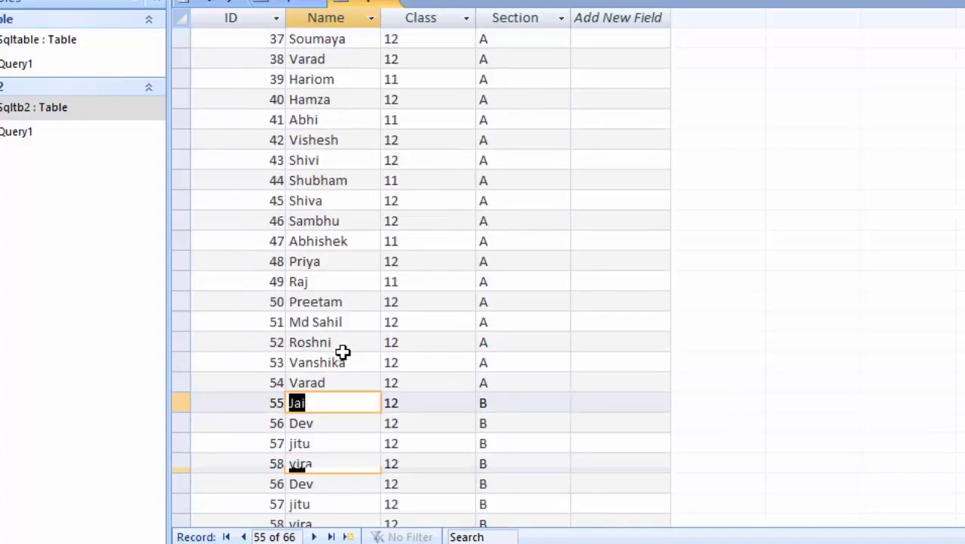
pyautogui.click(327, 402)
pyautogui.click(291, 403)
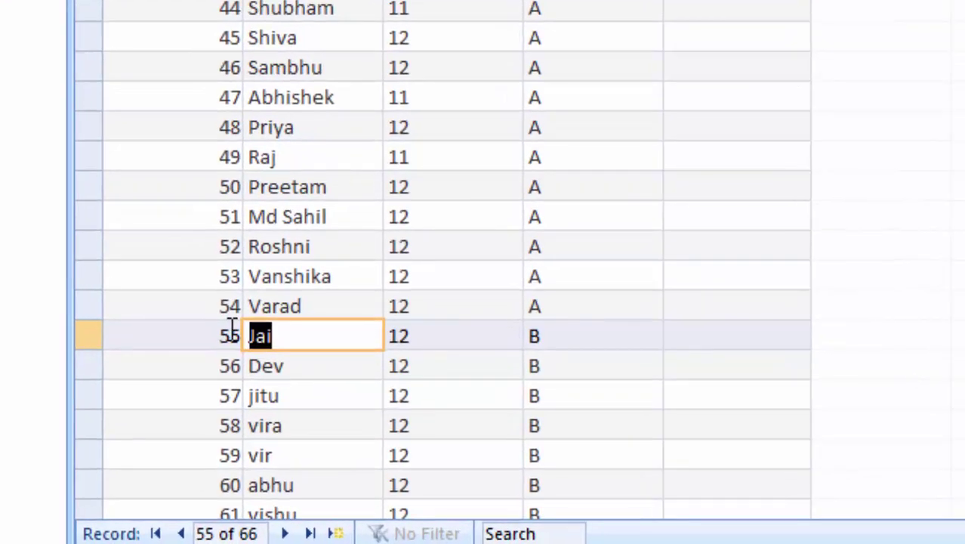
pyautogui.scroll(-3, 241, 340)
pyautogui.scroll(-3, 250, 348)
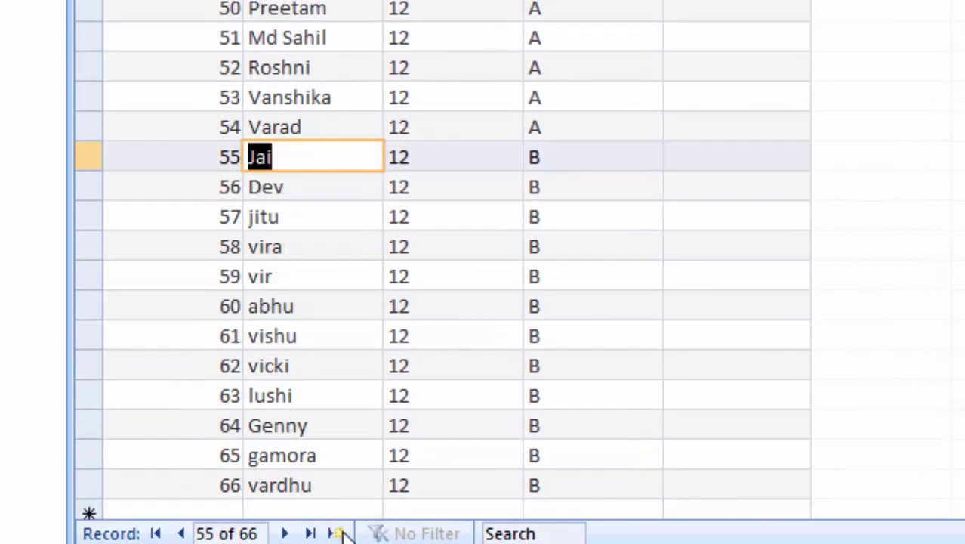
pyautogui.scroll(3, 415, 408)
pyautogui.scroll(4, 429, 380)
pyautogui.scroll(7, 390, 400)
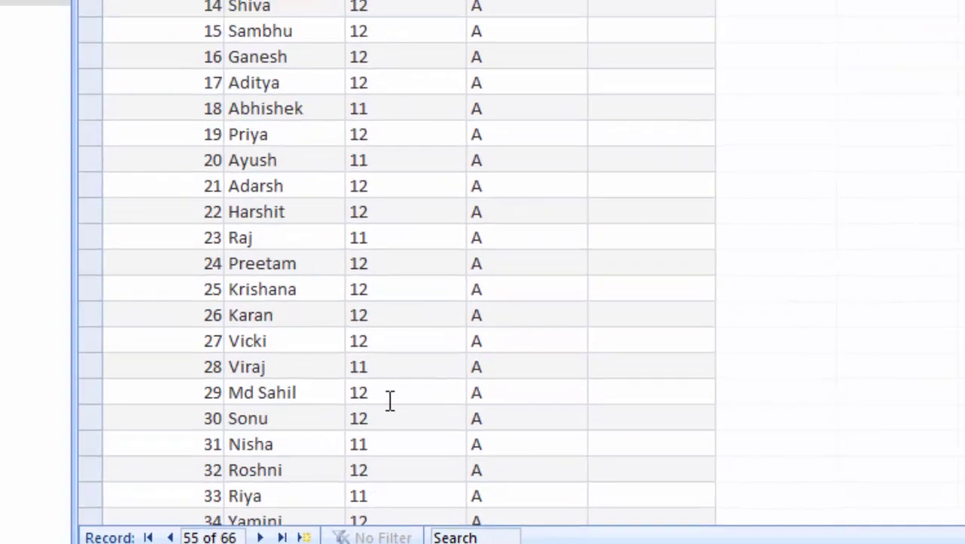
pyautogui.scroll(5, 334, 431)
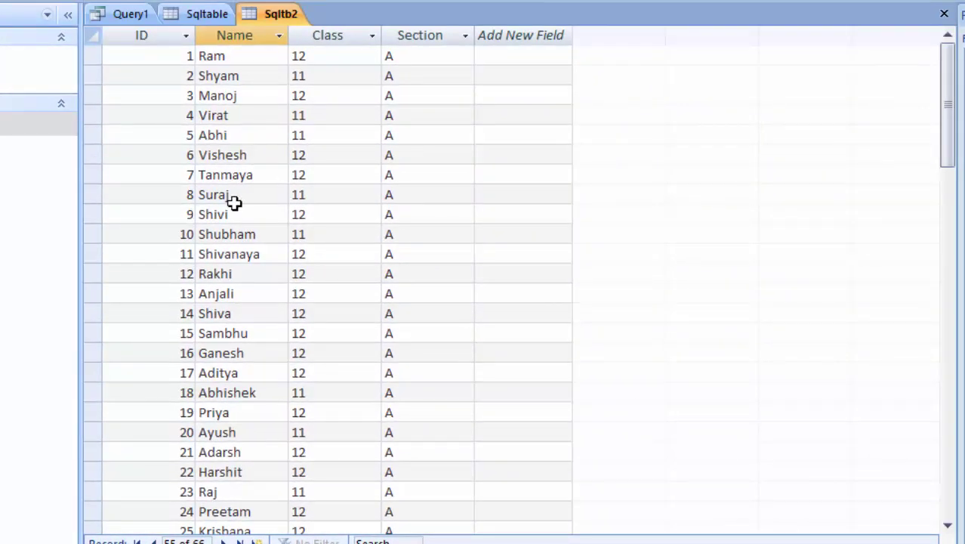